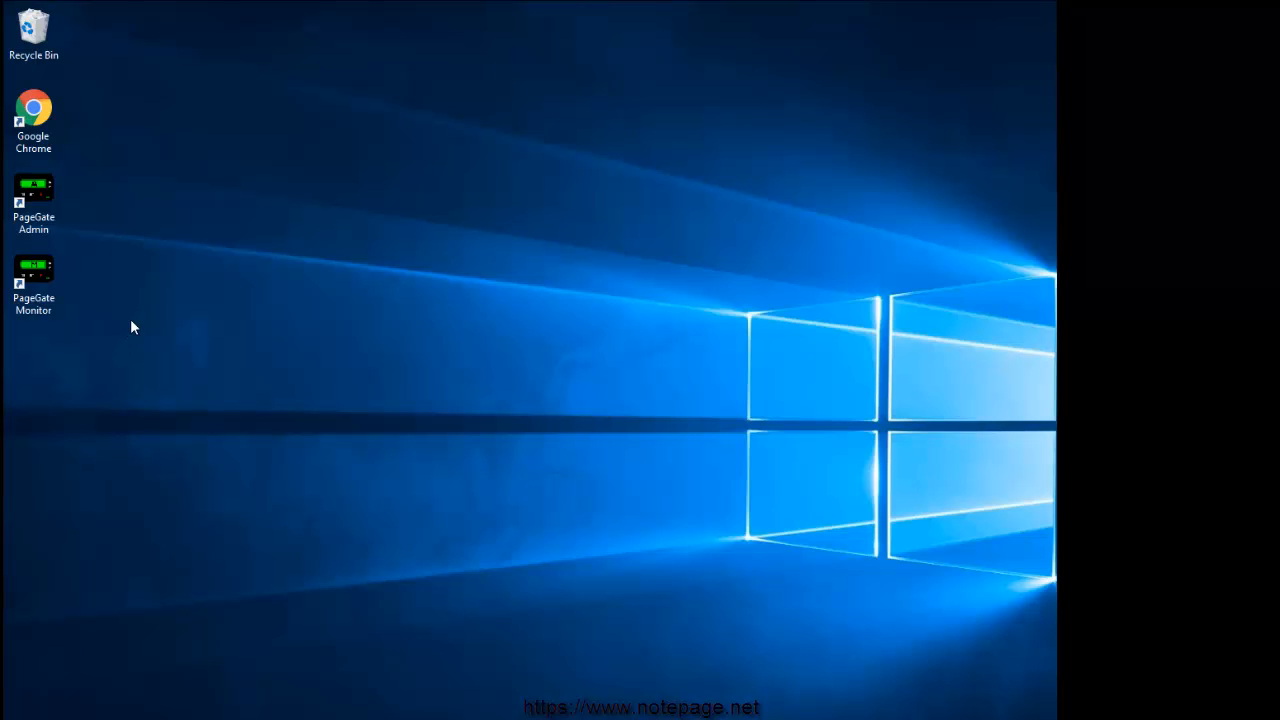
Launch PageGate Admin from its desktop shortcut with administrator rights
right_click(36, 192)
click(83, 235)
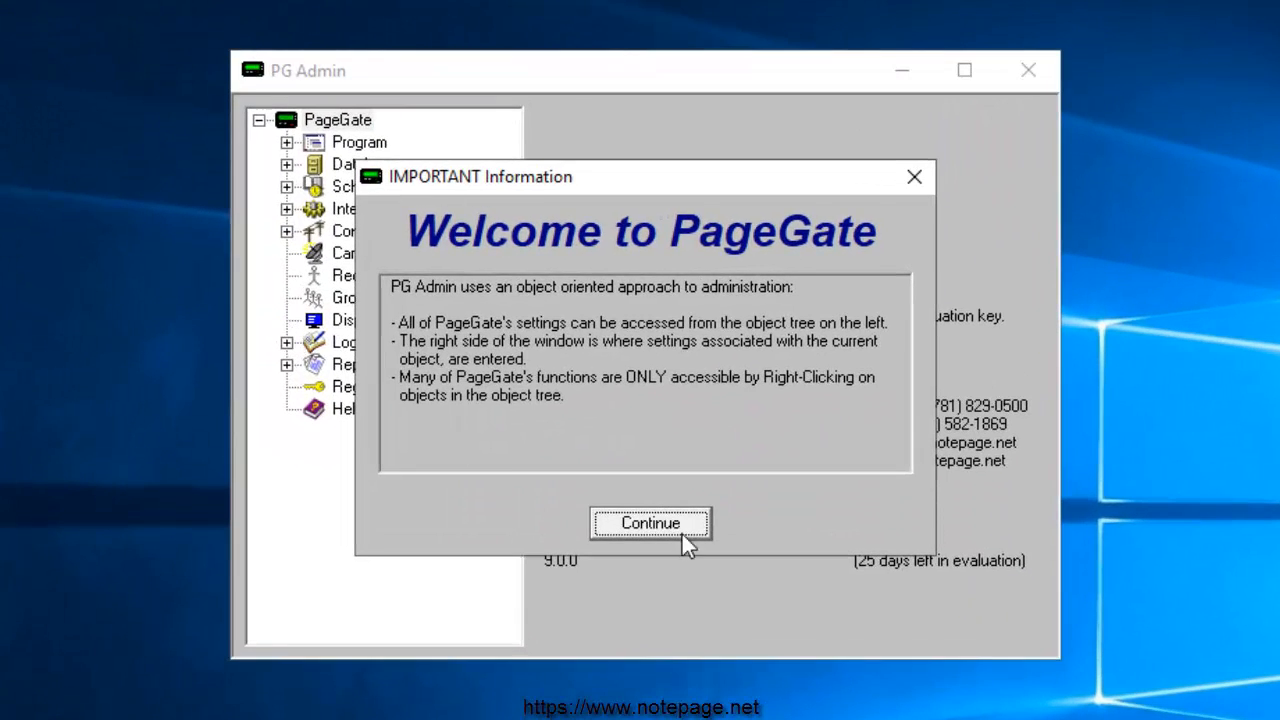
Dismiss the Important Information notice and add a new carrier named AWSSNS
click(681, 528)
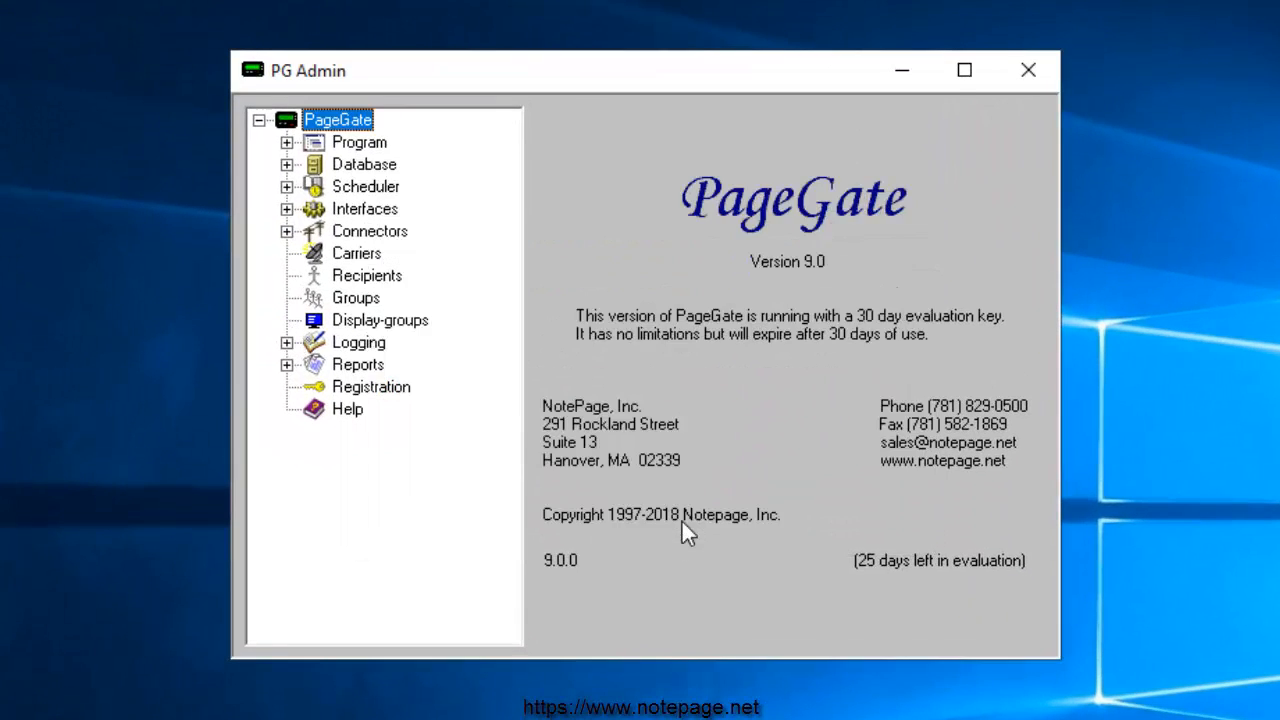
right_click(357, 254)
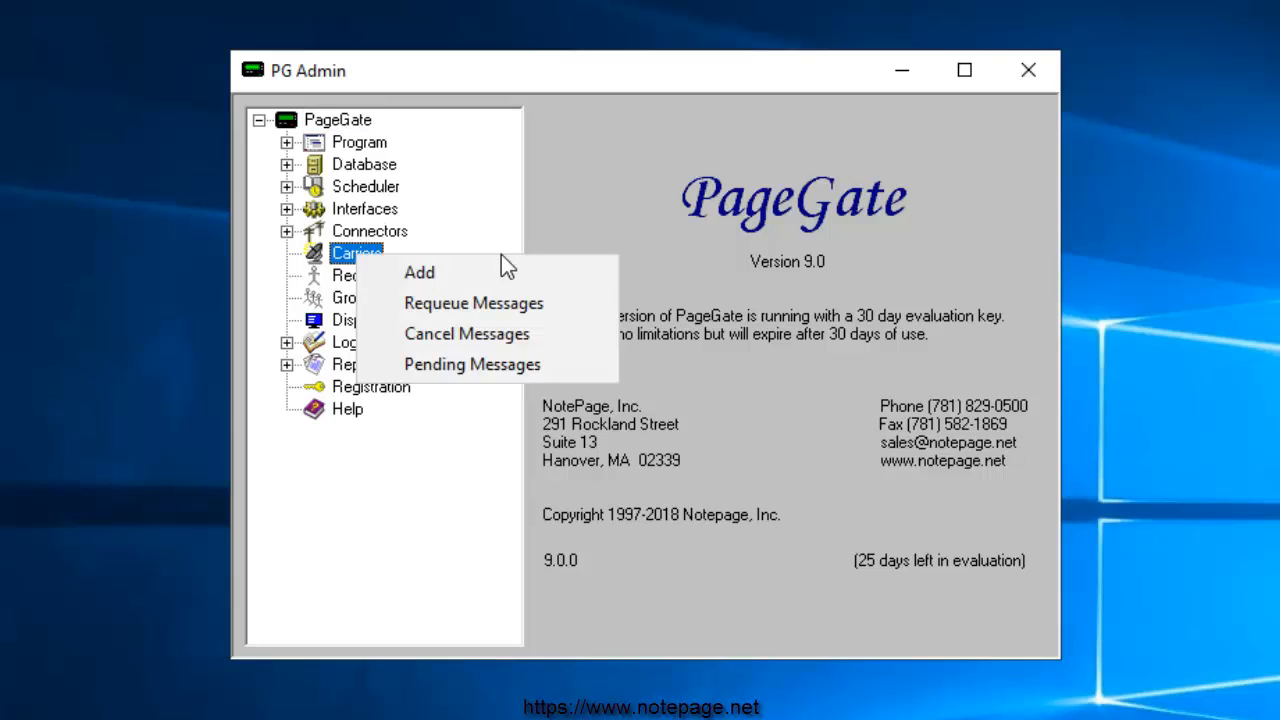
click(503, 284)
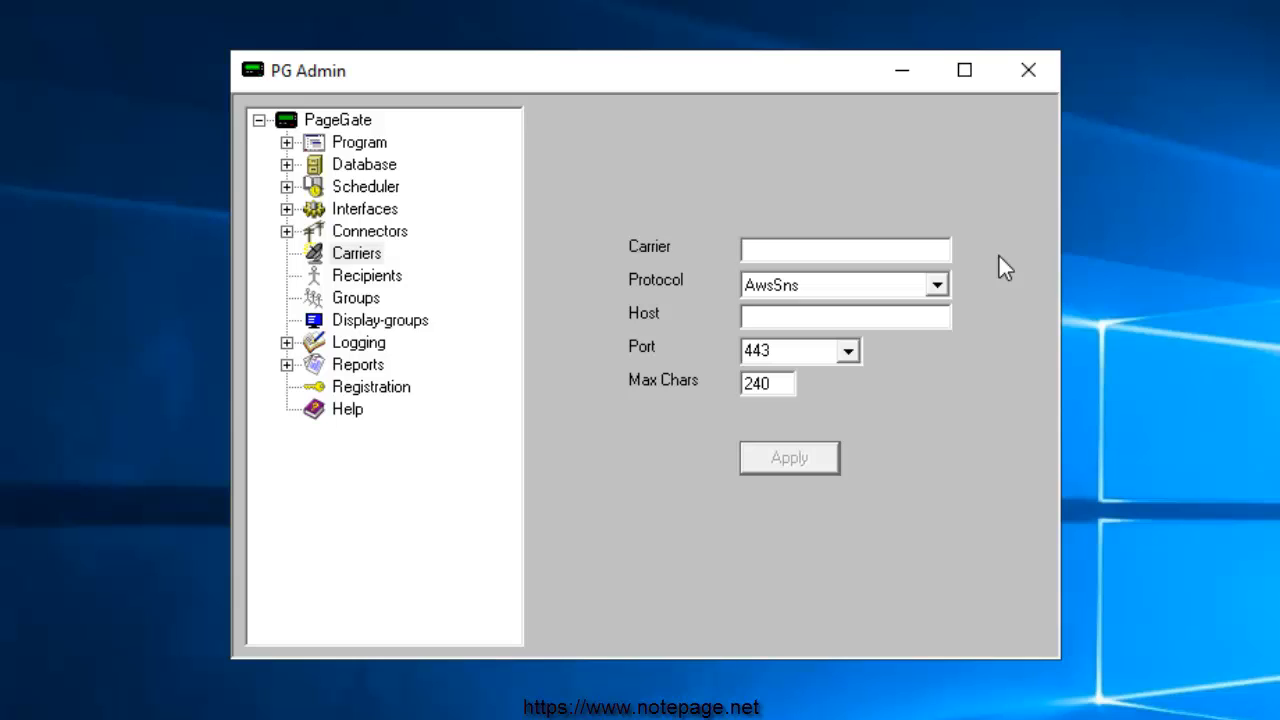
text(AWSSNS)
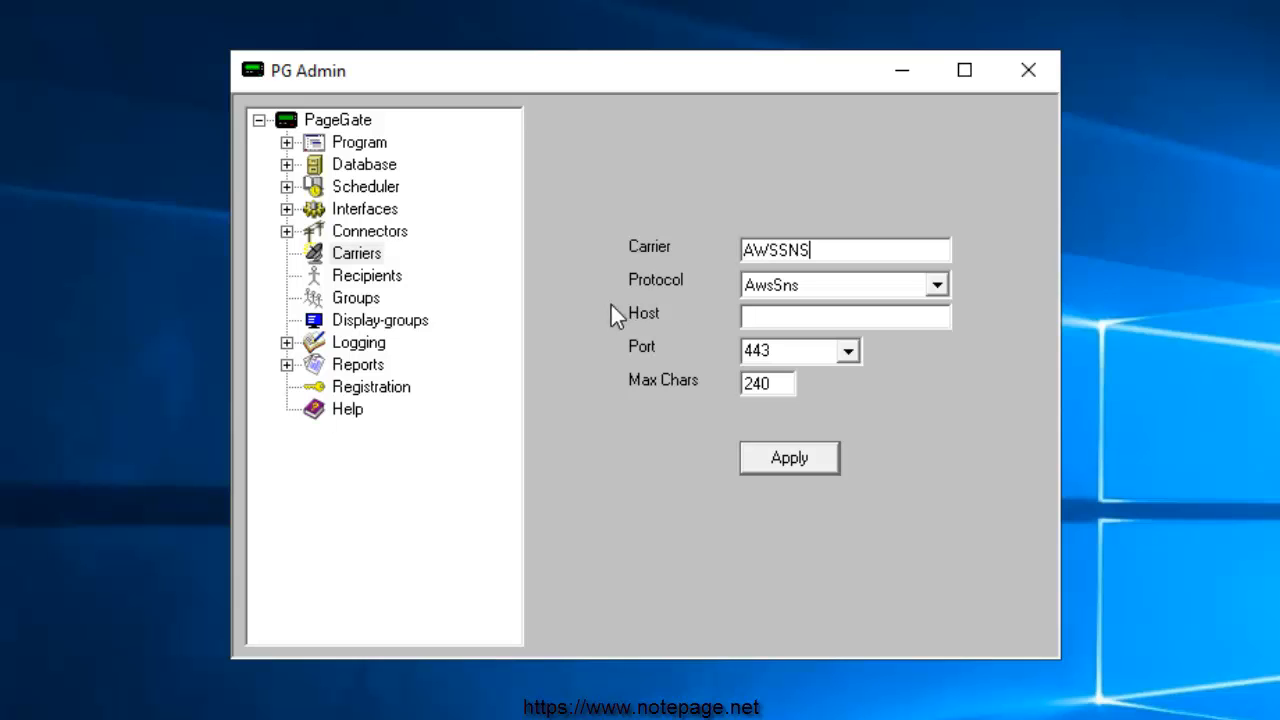
Load the Amazon SNS supported-regions documentation page in the web browser
double_click(25, 118)
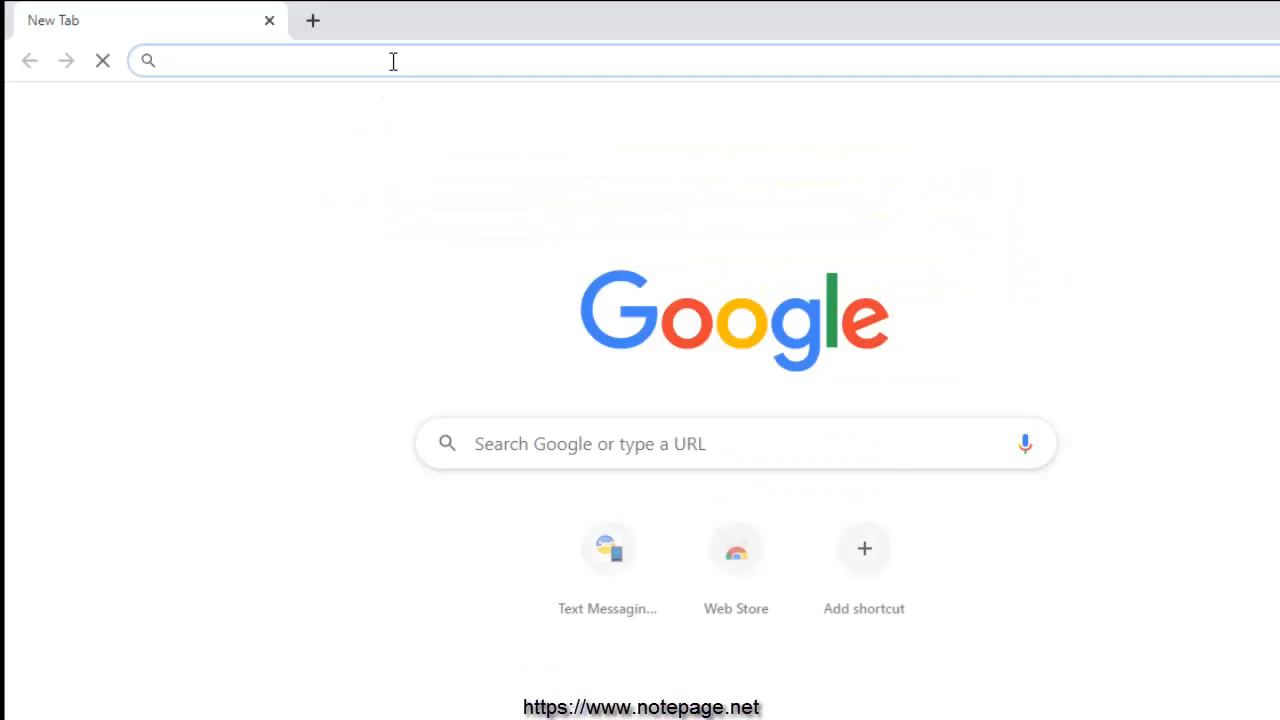
text(https://docs.aws.amazon.com/sns/latest/dg/sns-supported-regions-countries.html)
key(Return)
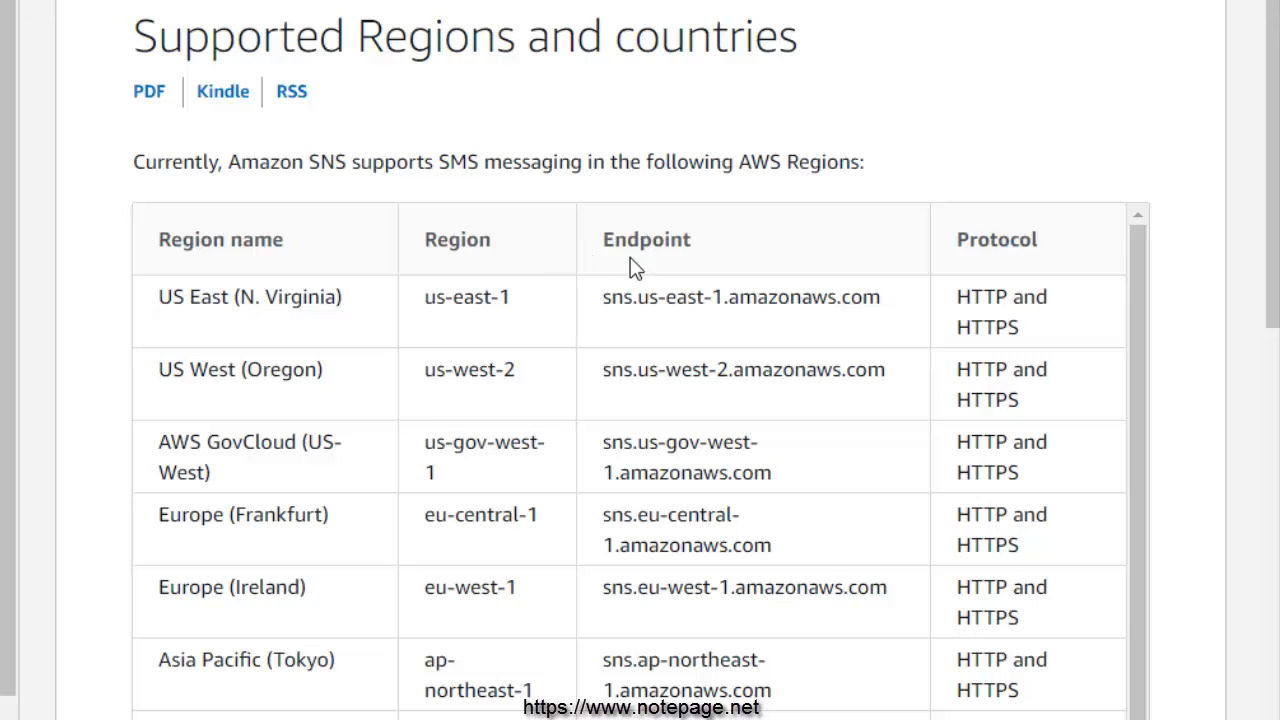
Copy the us-east-1 endpoint sns.us-east-1.amazonaws.com from the regional endpoint table
drag(600, 240, 729, 243)
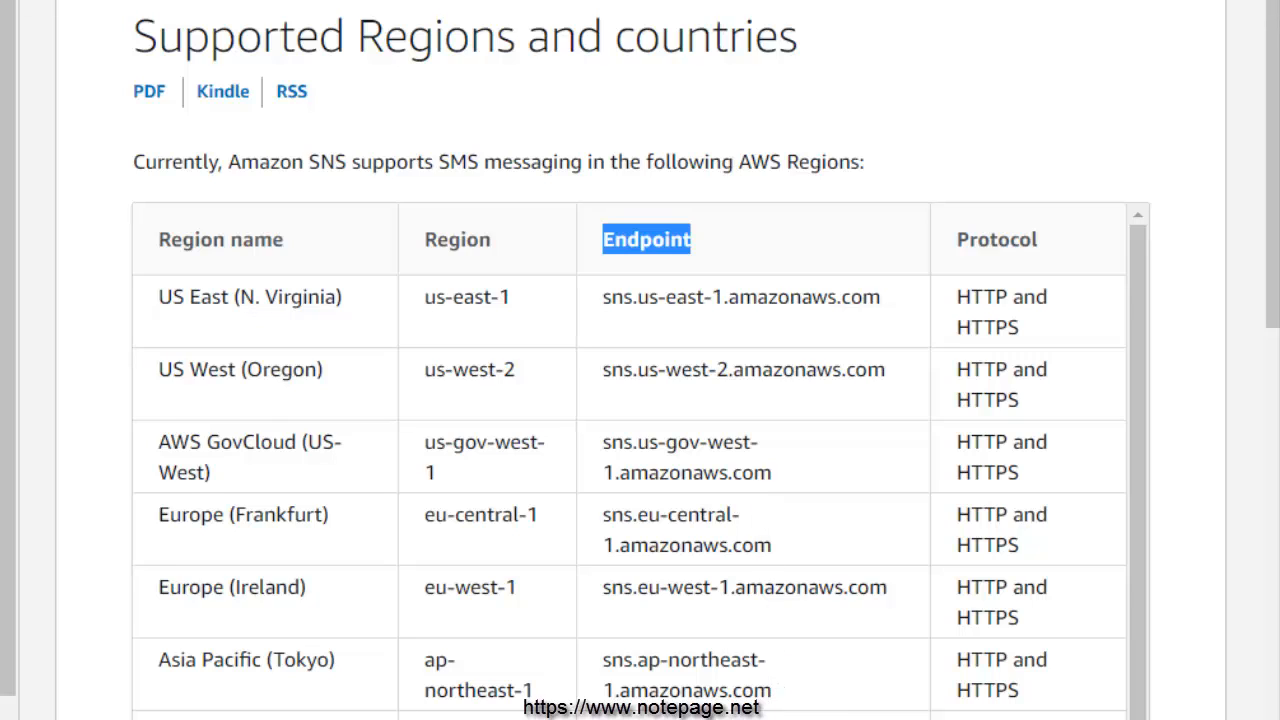
drag(604, 298, 729, 298)
click(605, 365)
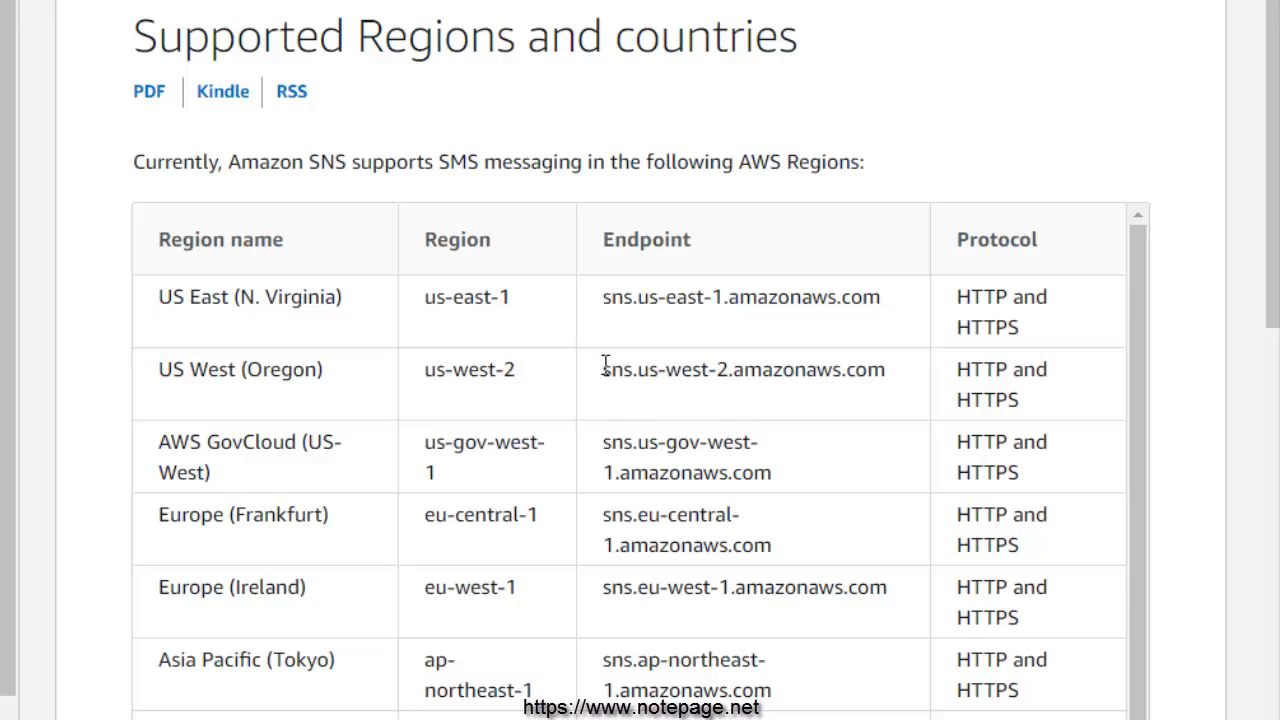
drag(605, 365, 733, 372)
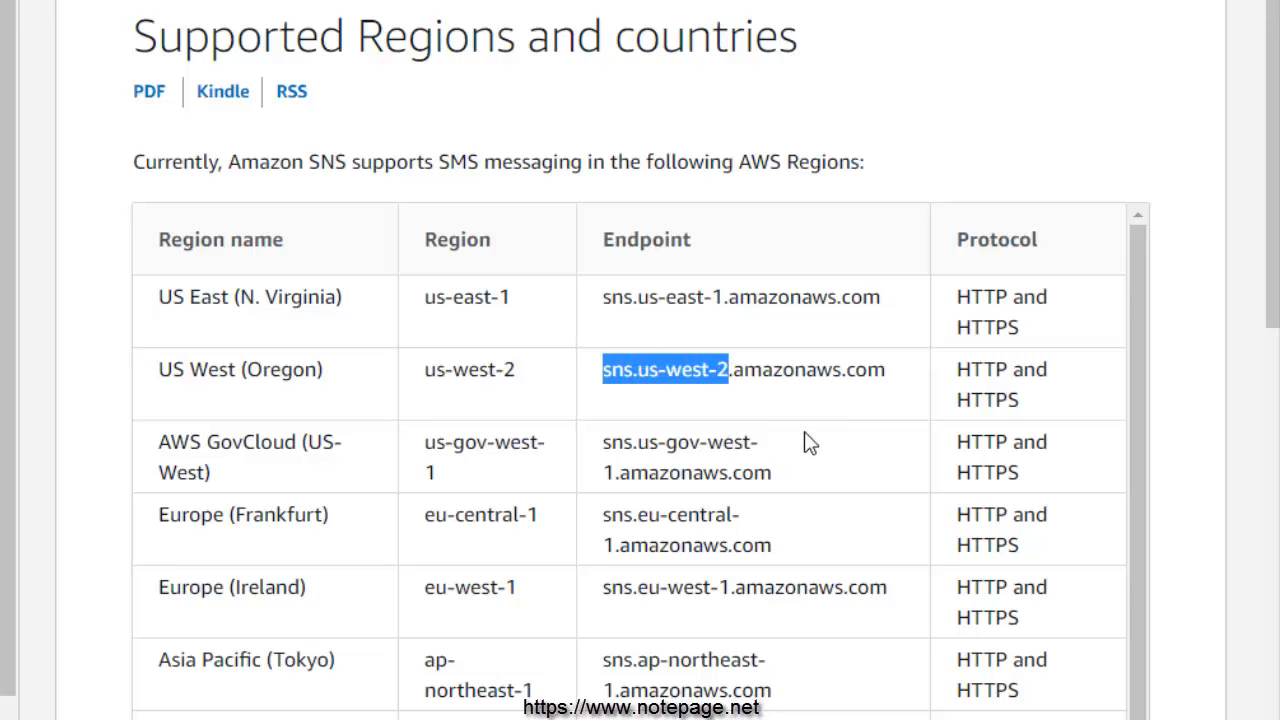
drag(890, 312, 603, 298)
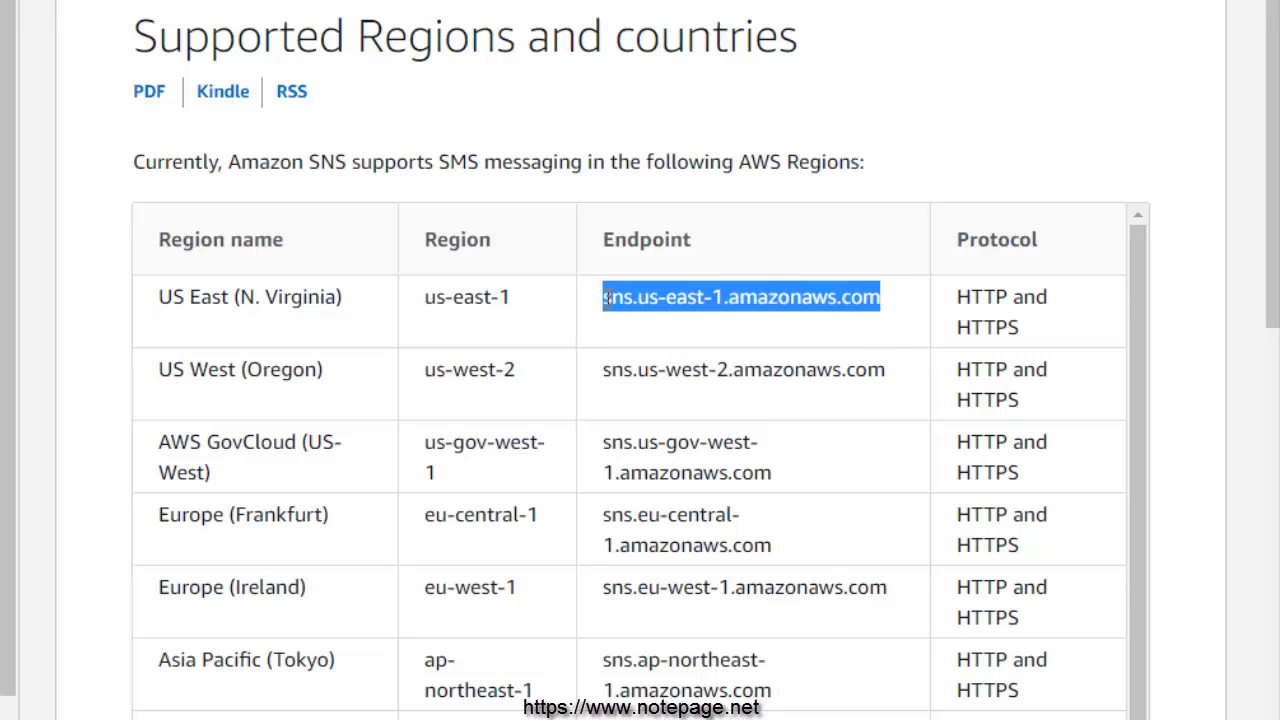
right_click(641, 298)
click(690, 318)
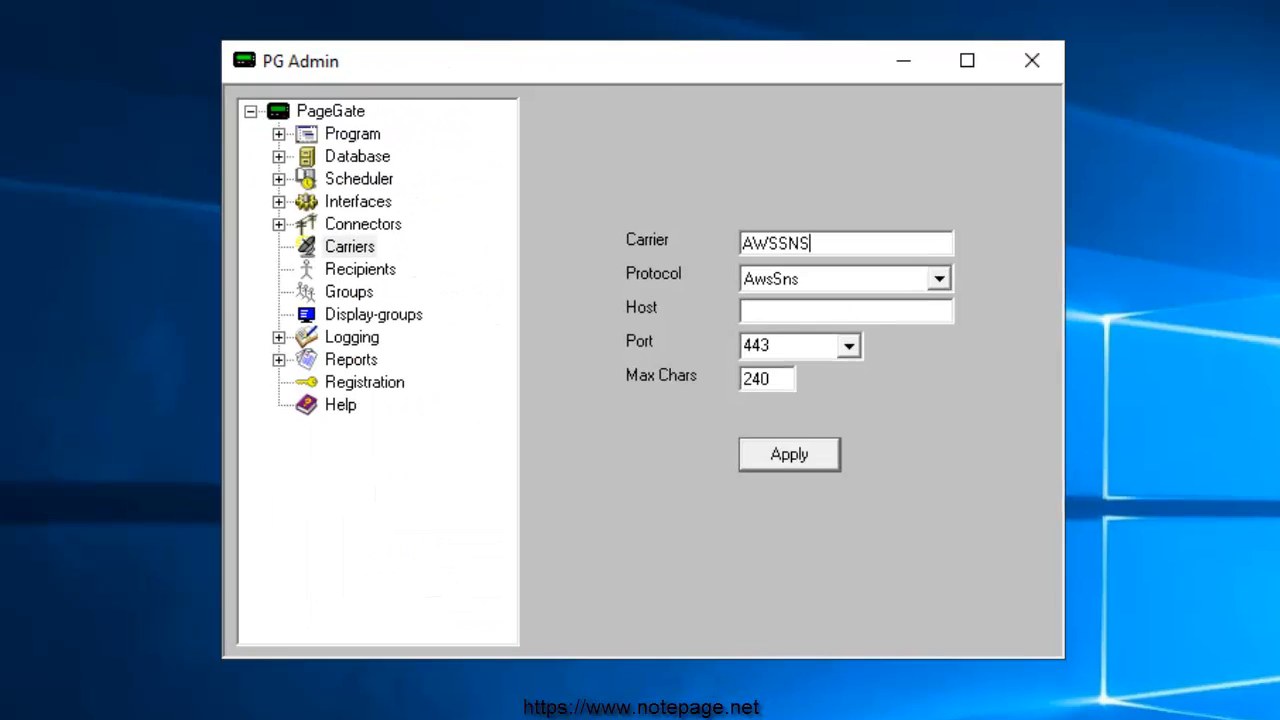
Save the AWSSNS carrier with host sns.us-east-1.amazonaws.com and max chars 160, then expand it
key(ctrl+v)
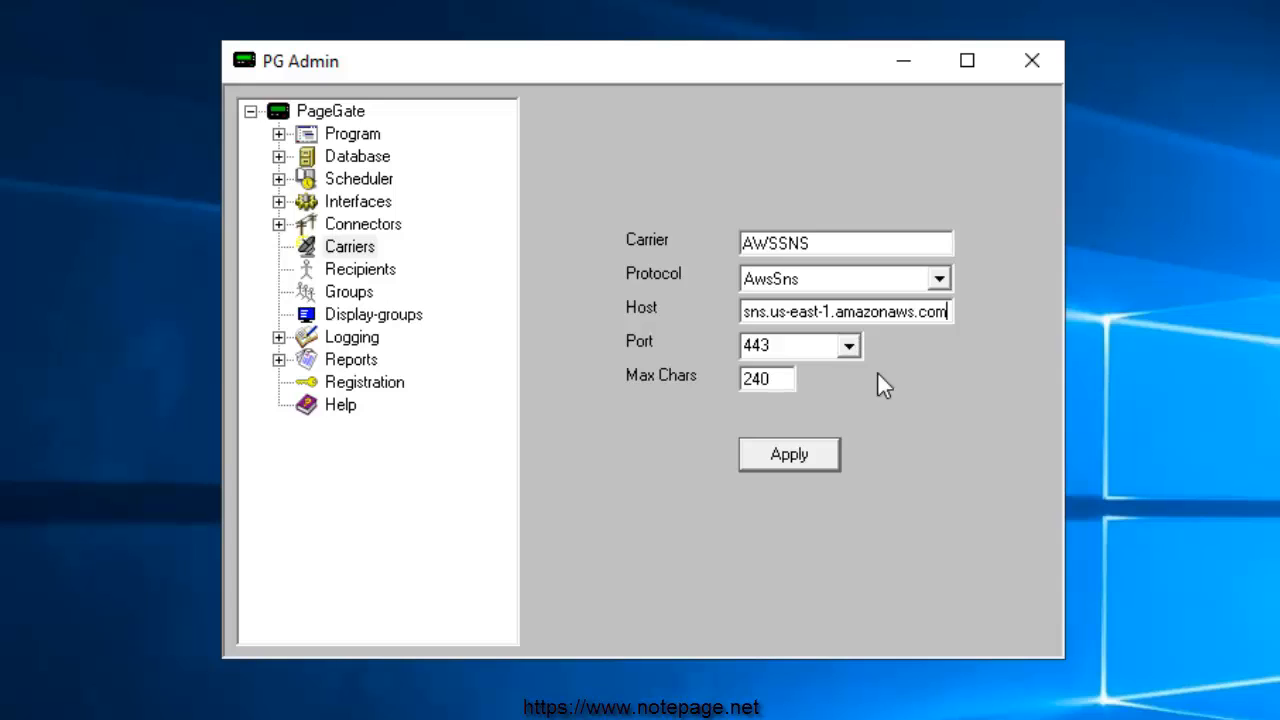
double_click(787, 382)
text(160)
click(830, 462)
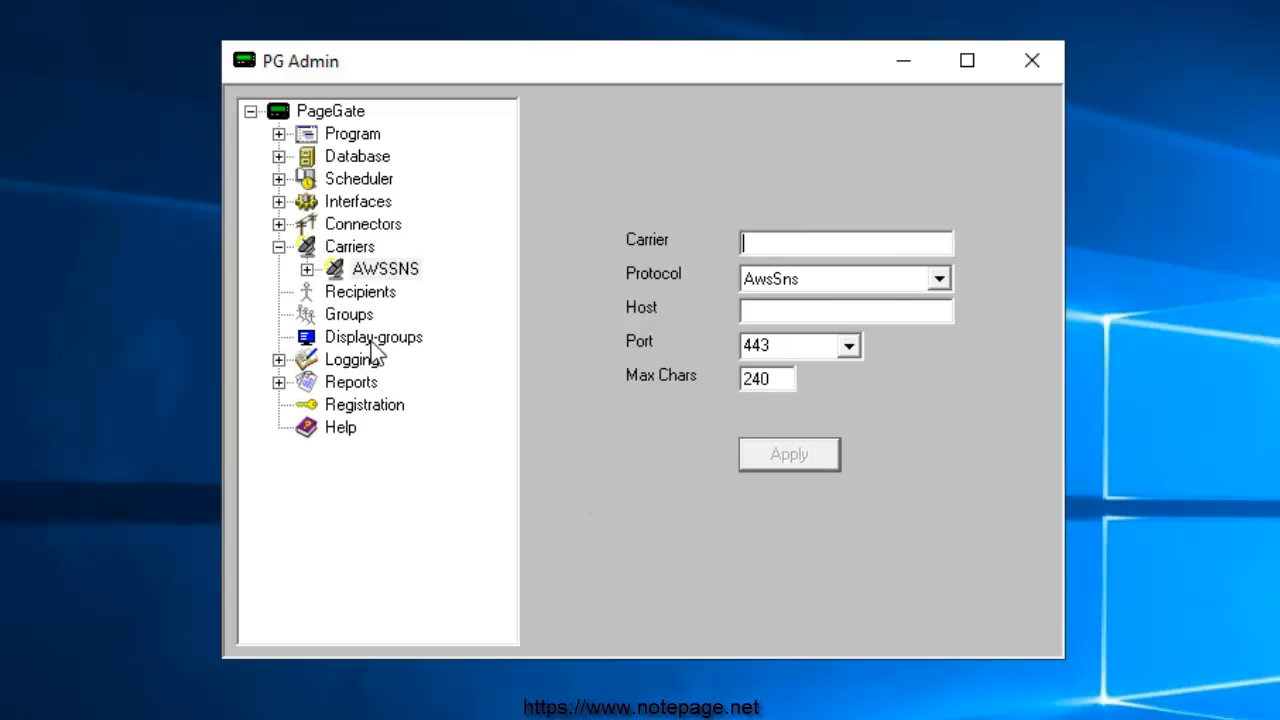
click(307, 270)
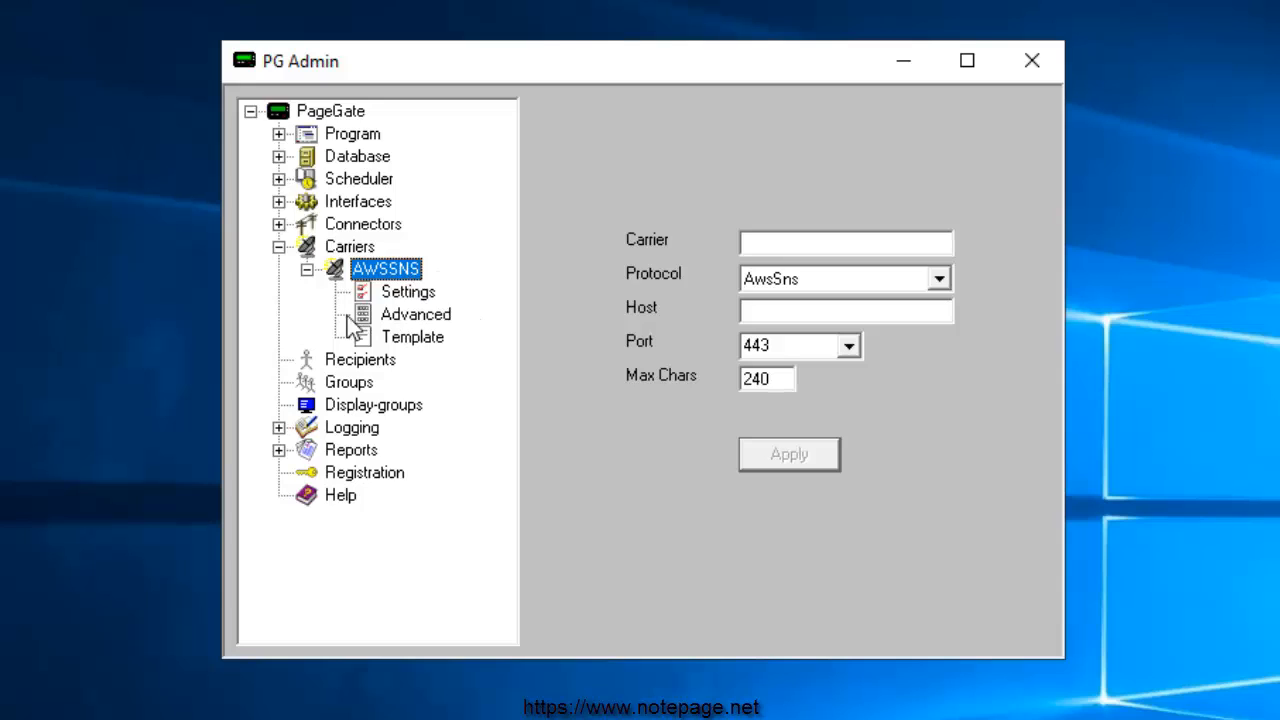
Enter the AWS access key as username and secret key as password in AWSSNS Advanced settings, and apply
click(417, 318)
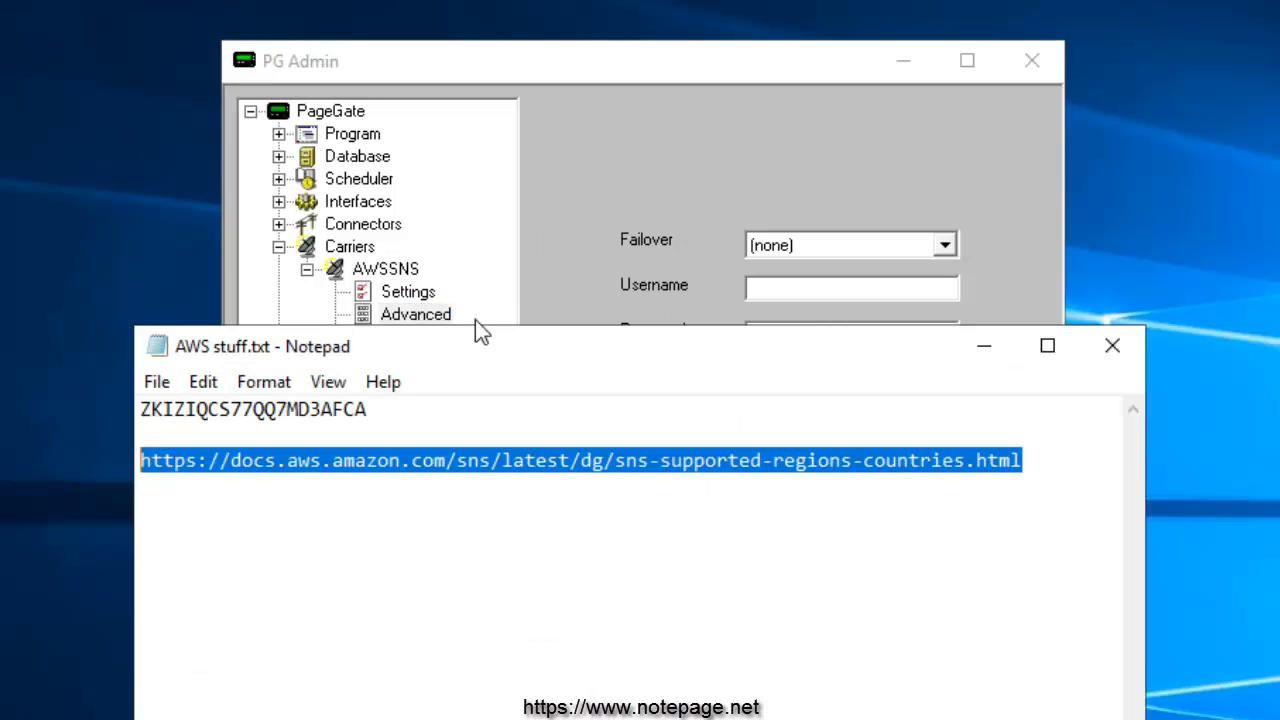
drag(414, 409, 122, 403)
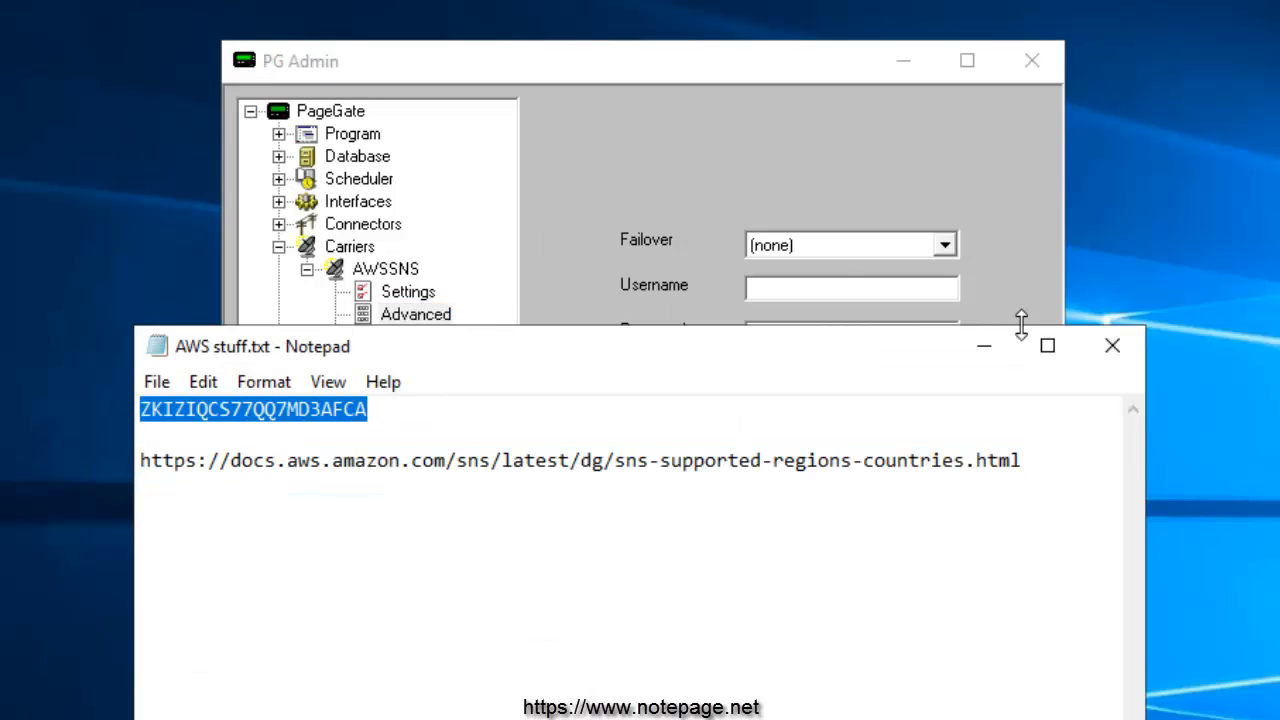
click(966, 347)
click(757, 296)
key(ctrl+v)
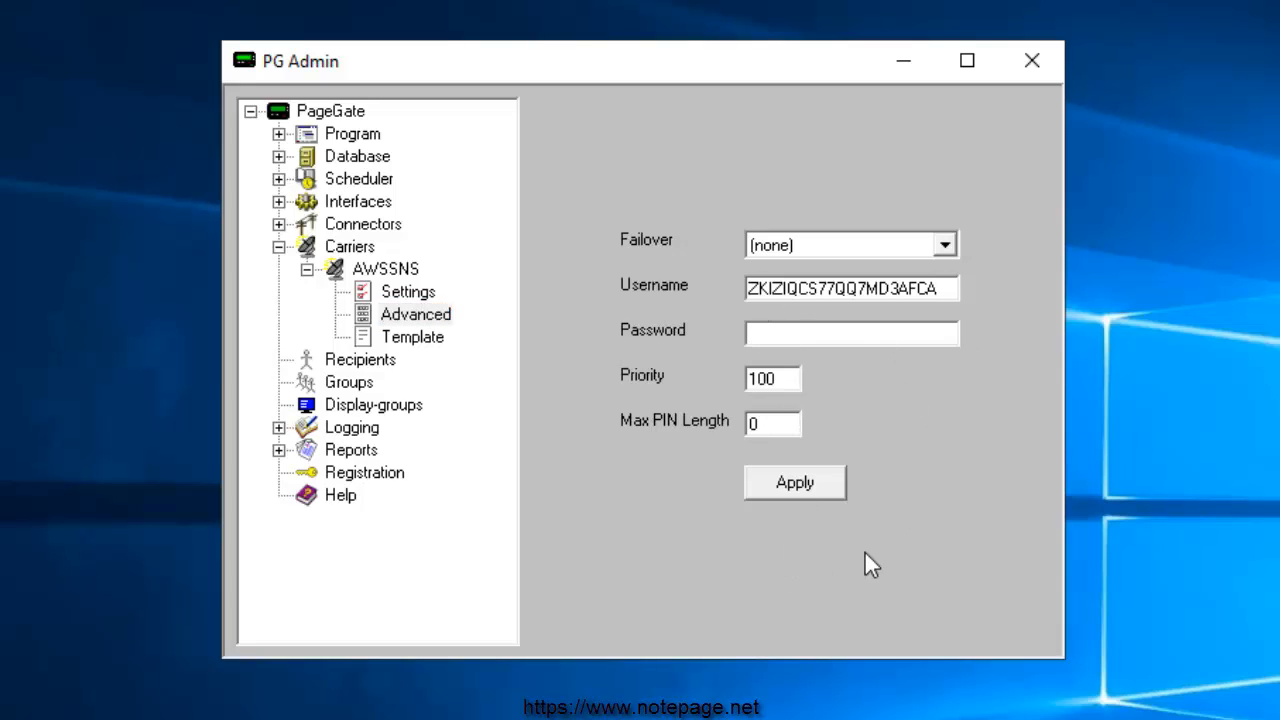
key(ctrl+v)
click(780, 488)
click(280, 248)
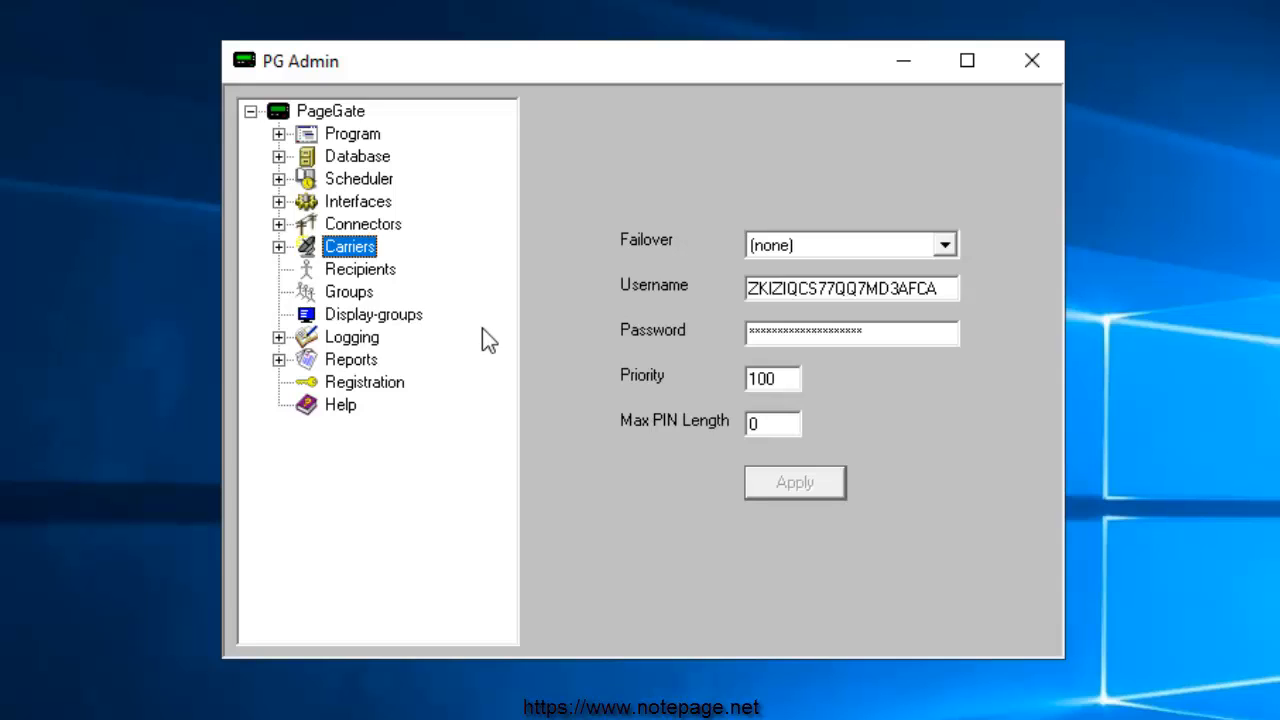
Add a new recipient with full name 'Example Recipient'
right_click(397, 287)
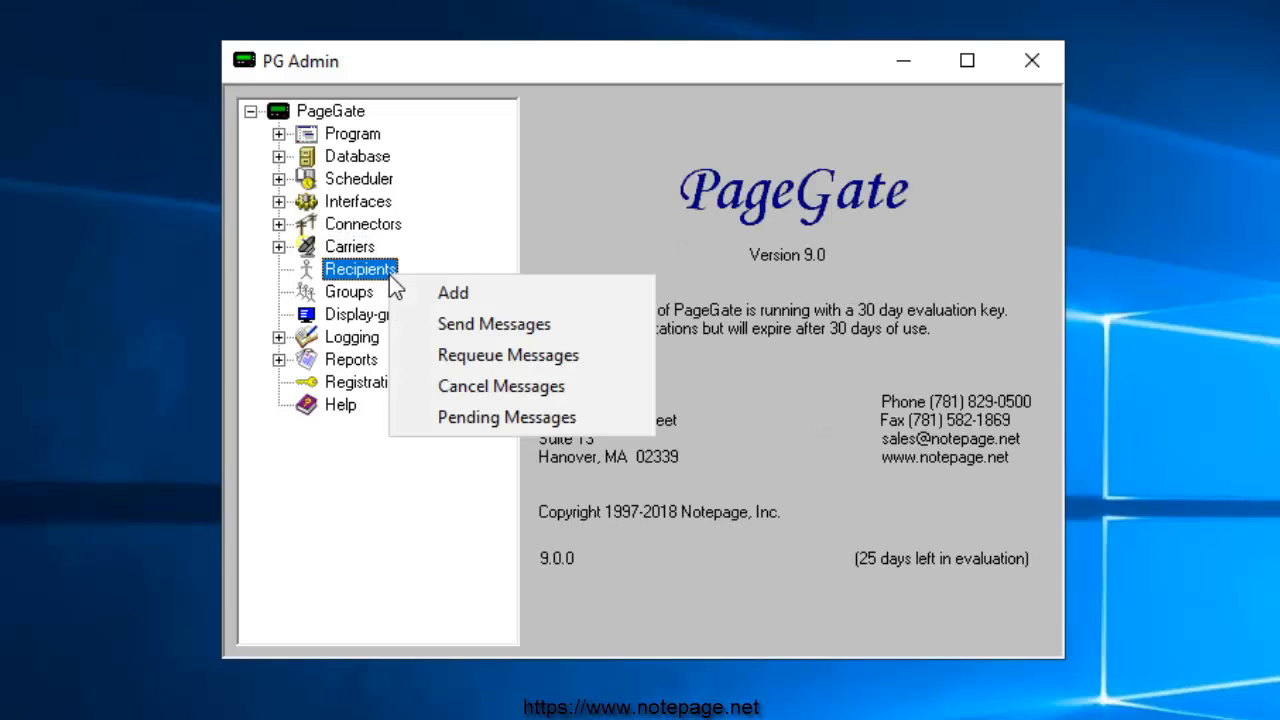
click(533, 296)
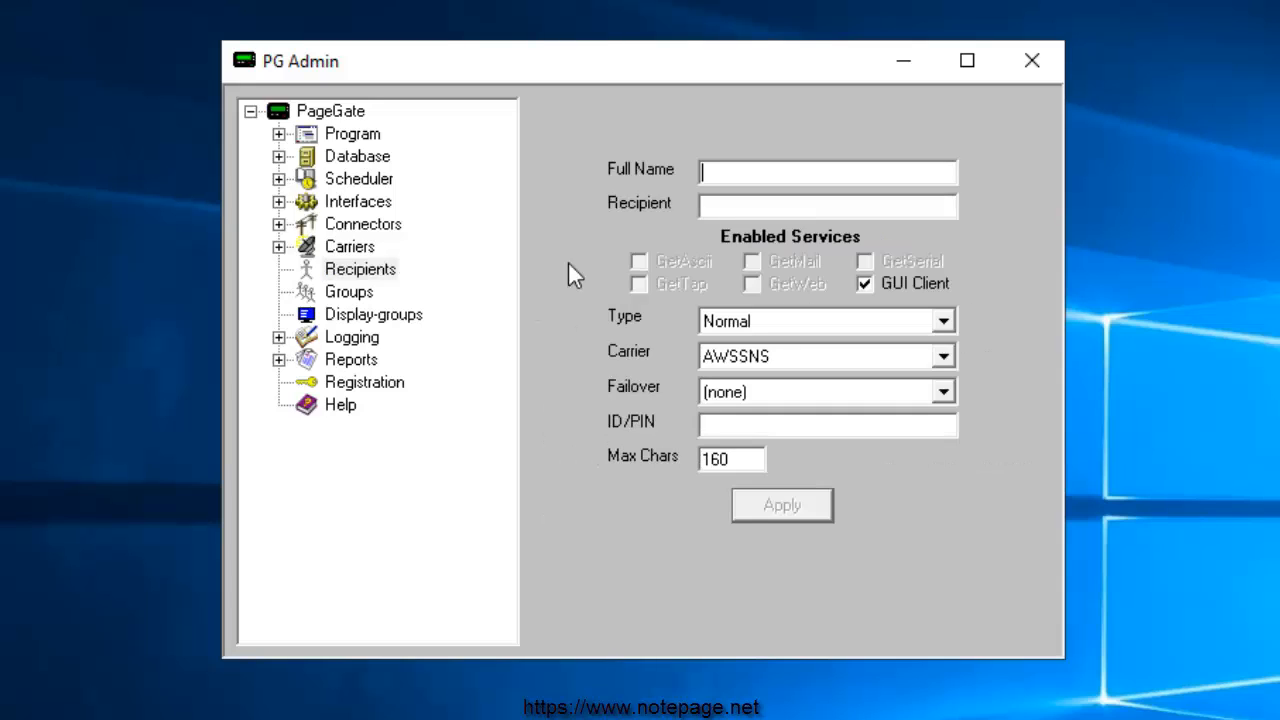
text(Example Recipient)
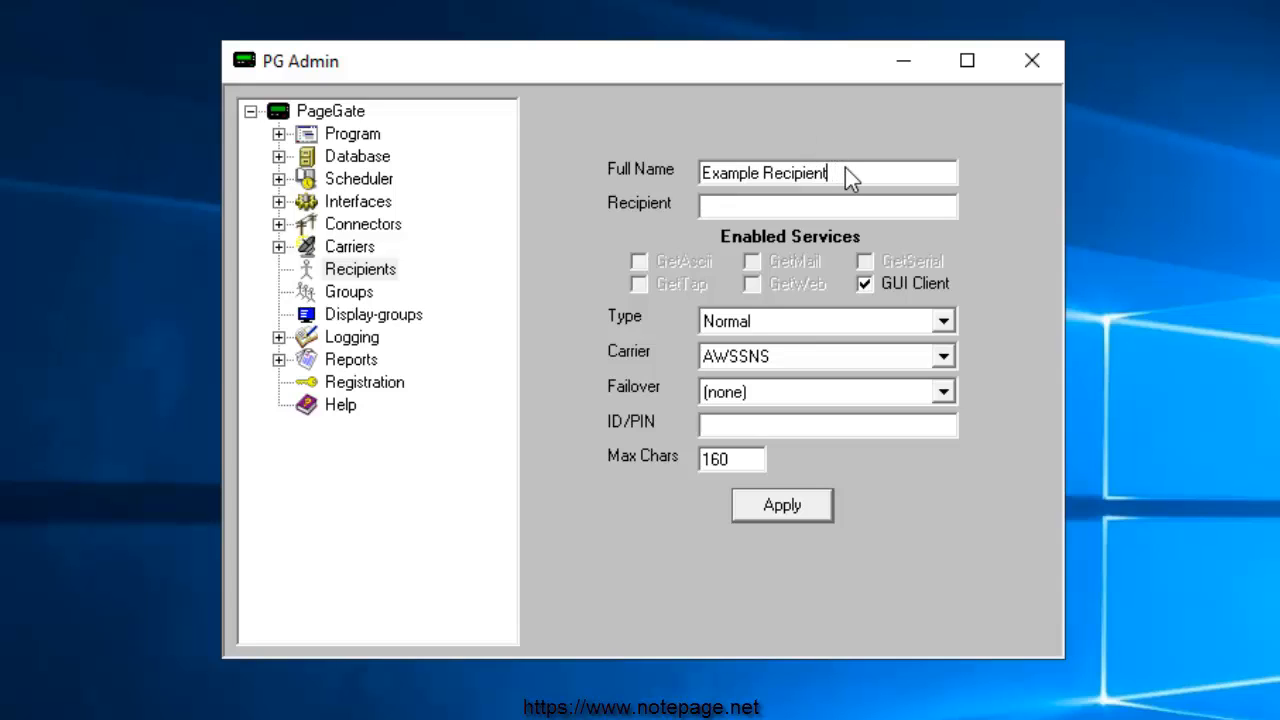
Replace the auto-filled recipient ID with 0908
click(850, 206)
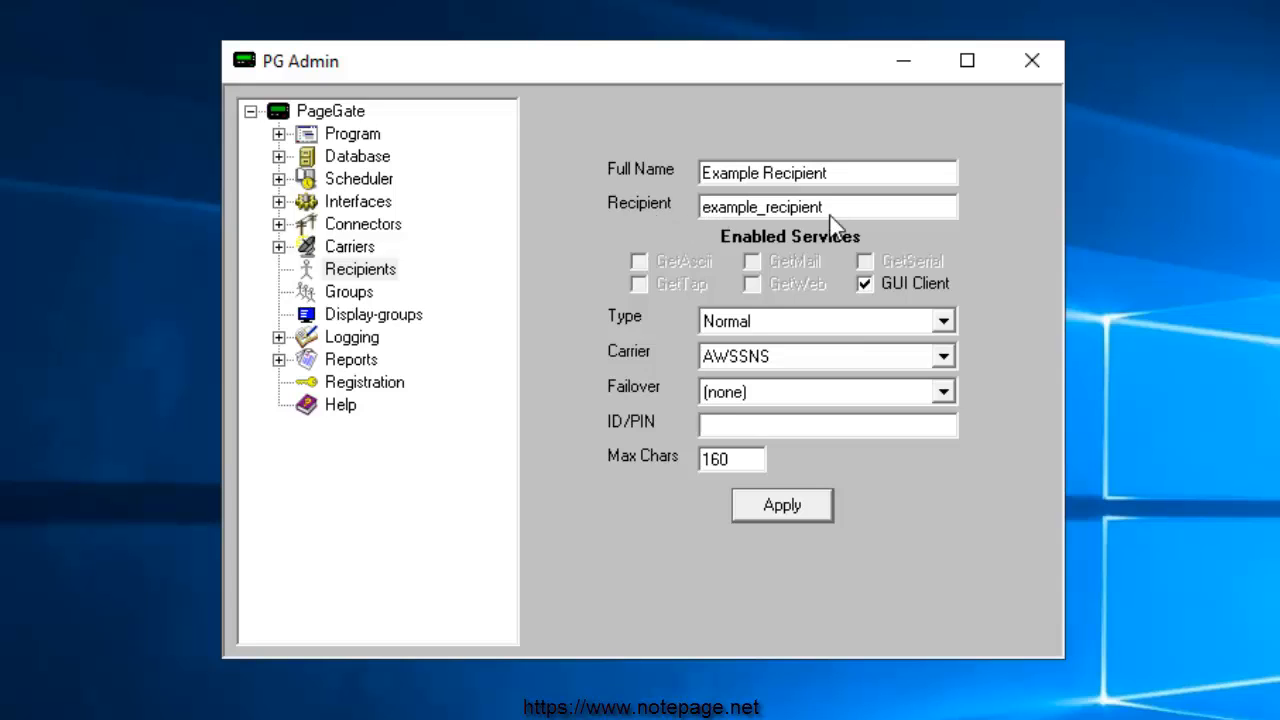
drag(828, 212, 666, 208)
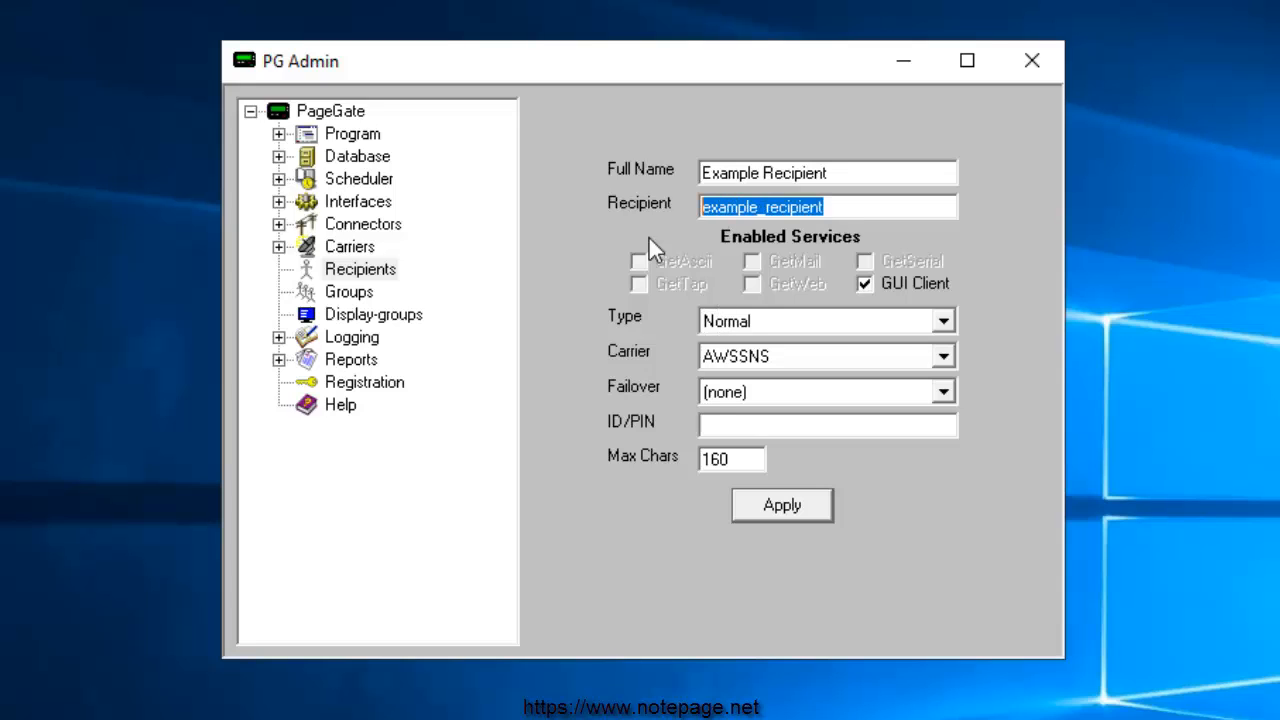
key(BackSpace)
text(Example2)
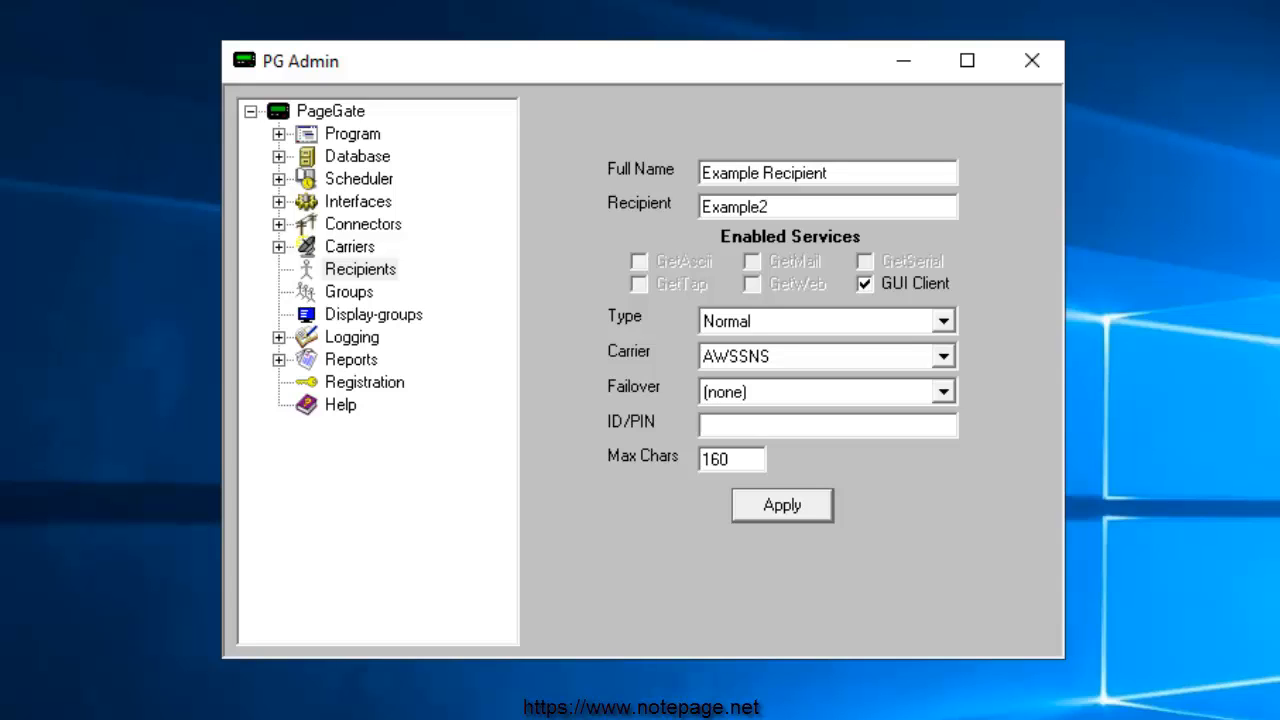
text(_-)
key(shift+Home)
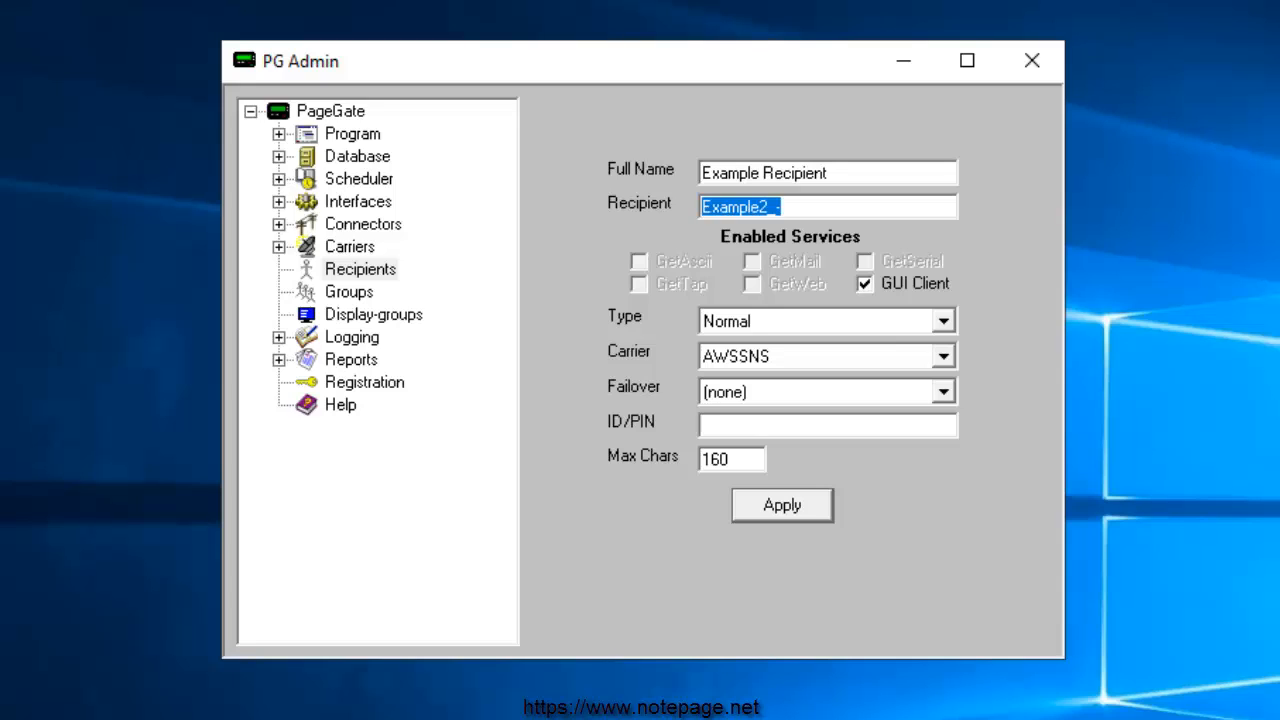
key(BackSpace)
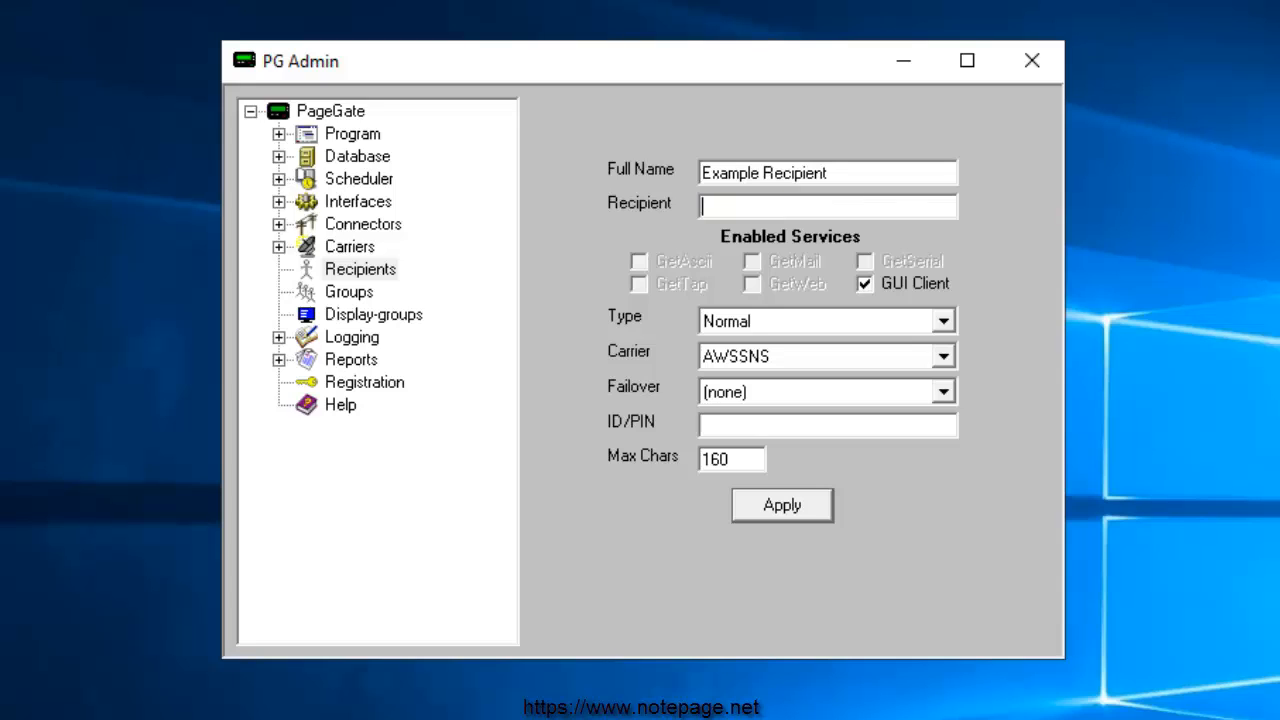
text(Match the CAD system)
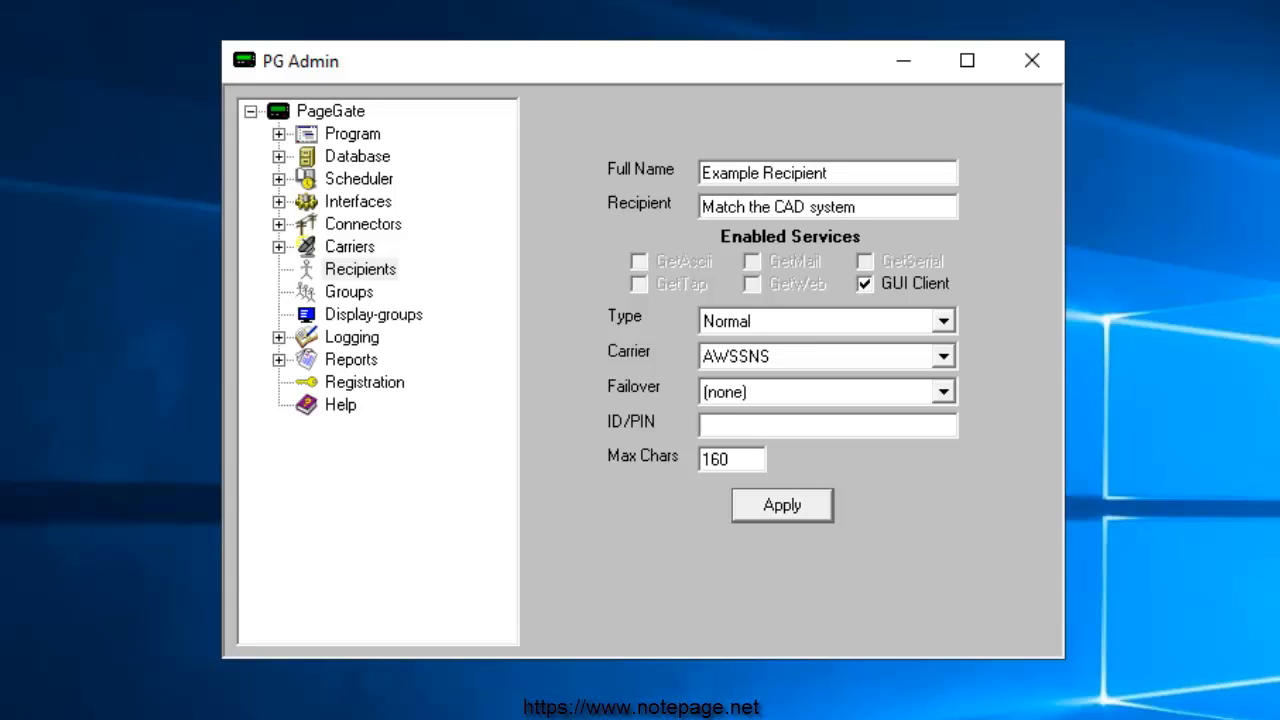
key(shift+Home)
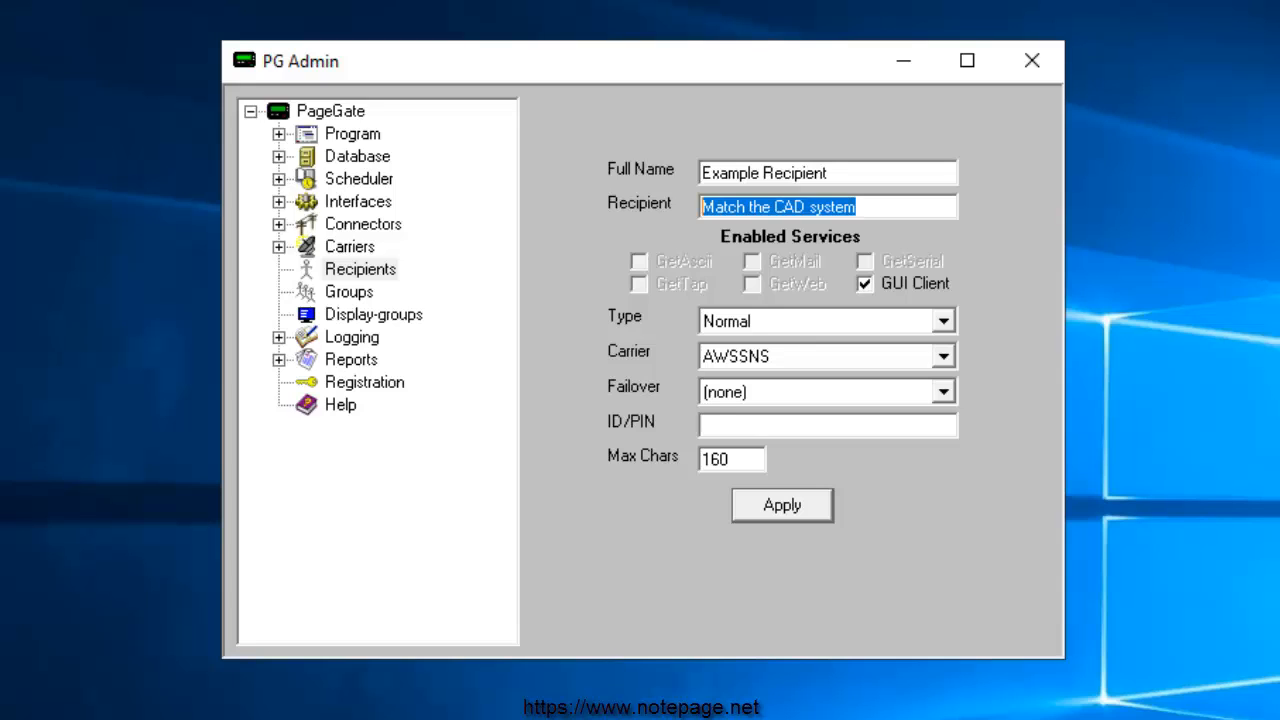
key(BackSpace)
text(0908)
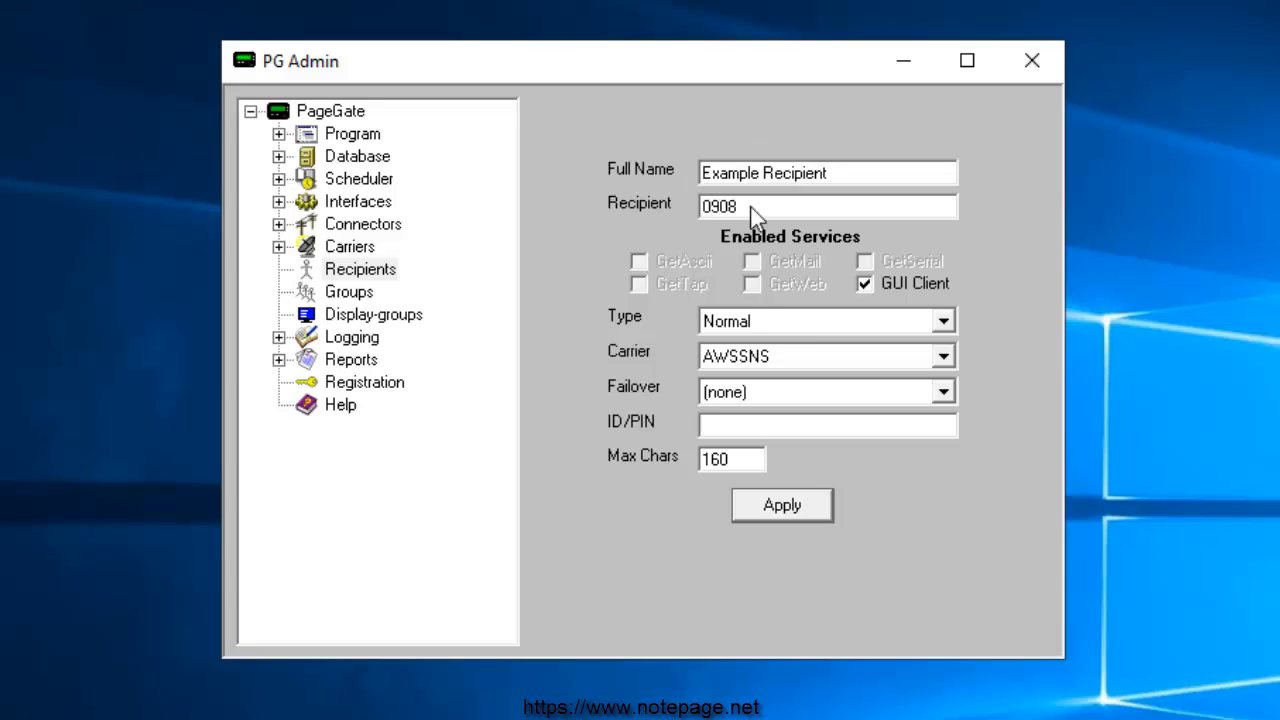
drag(748, 210, 604, 200)
drag(882, 170, 572, 166)
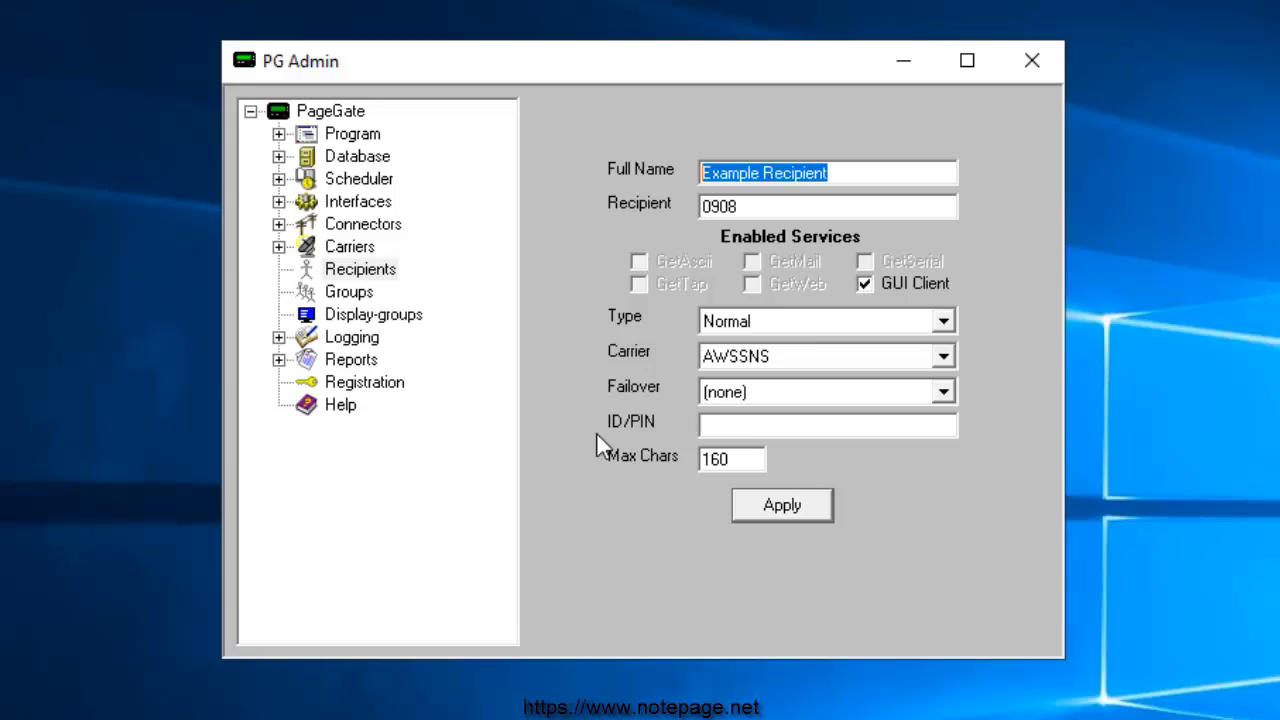
Enter the recipient's phone number as the ID/PIN
click(756, 434)
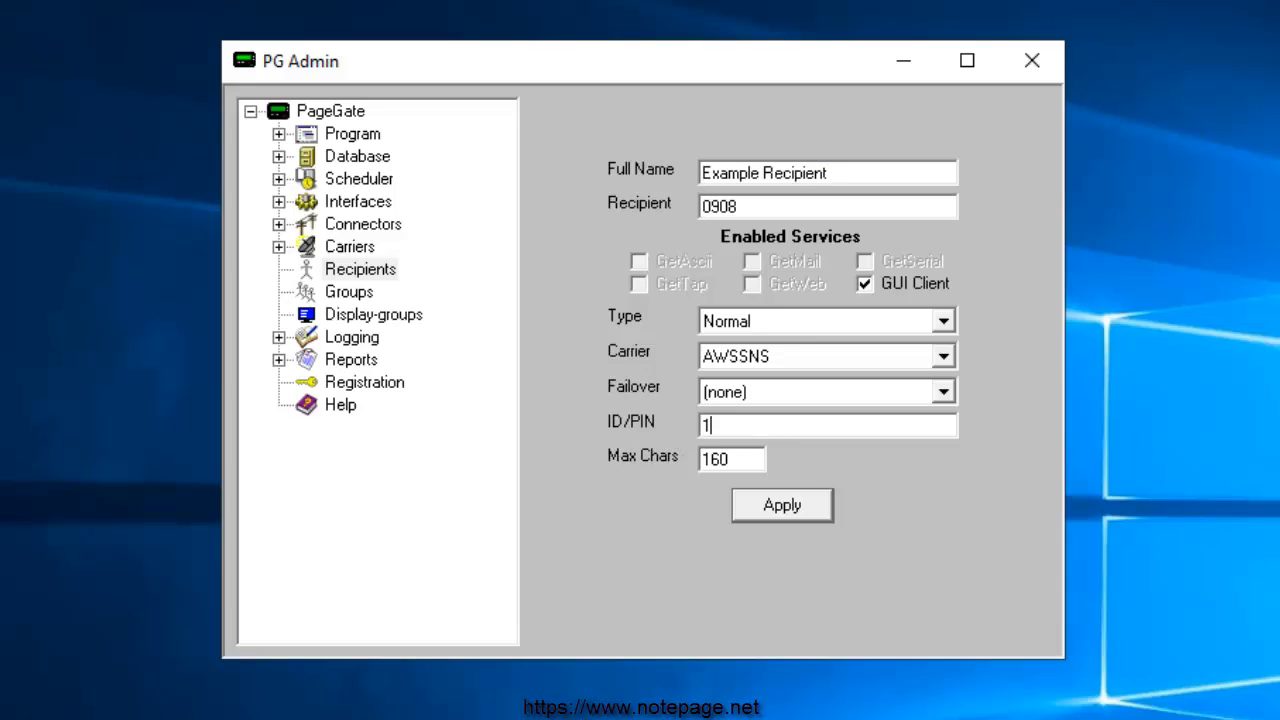
drag(839, 428, 653, 425)
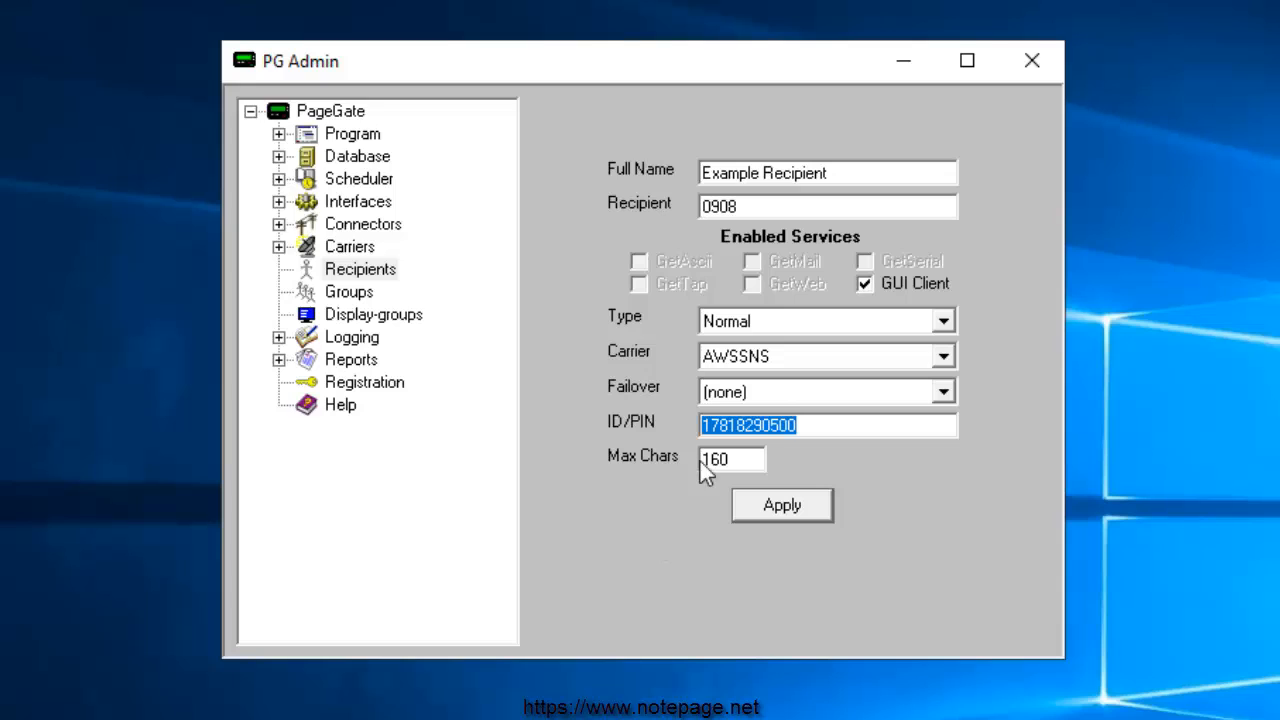
click(705, 430)
key(BackSpace)
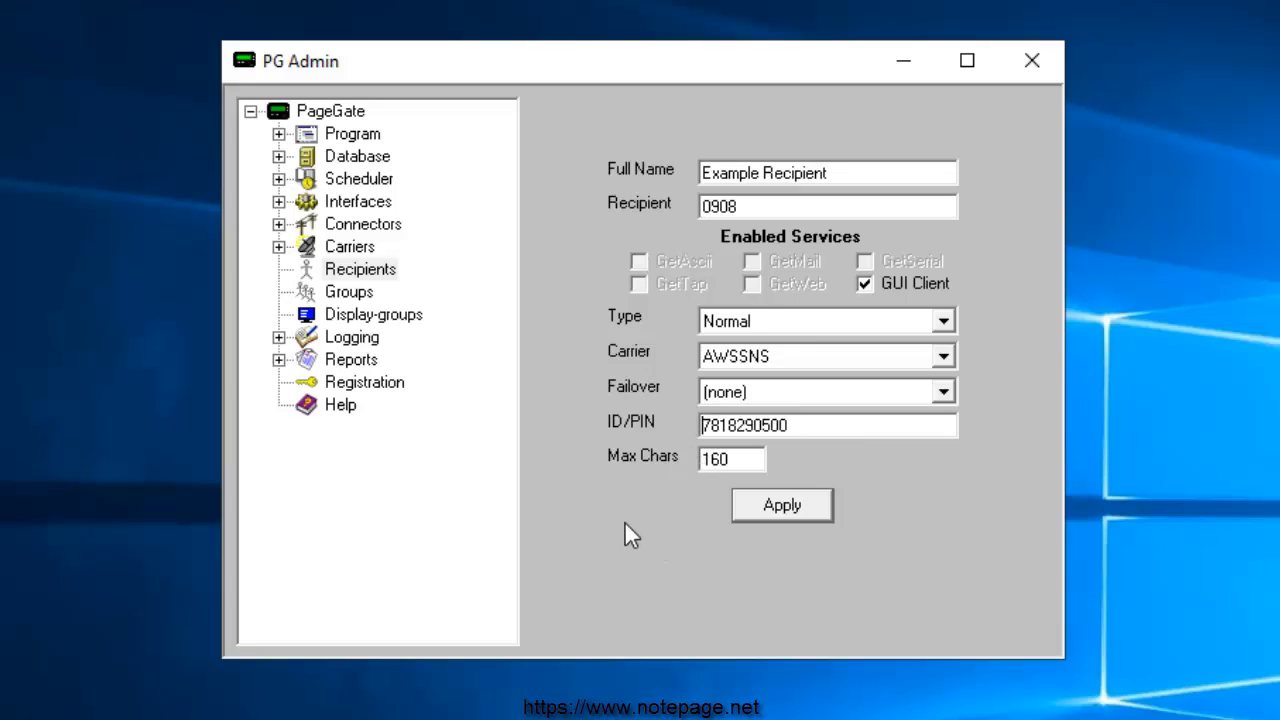
click(826, 433)
text(1)
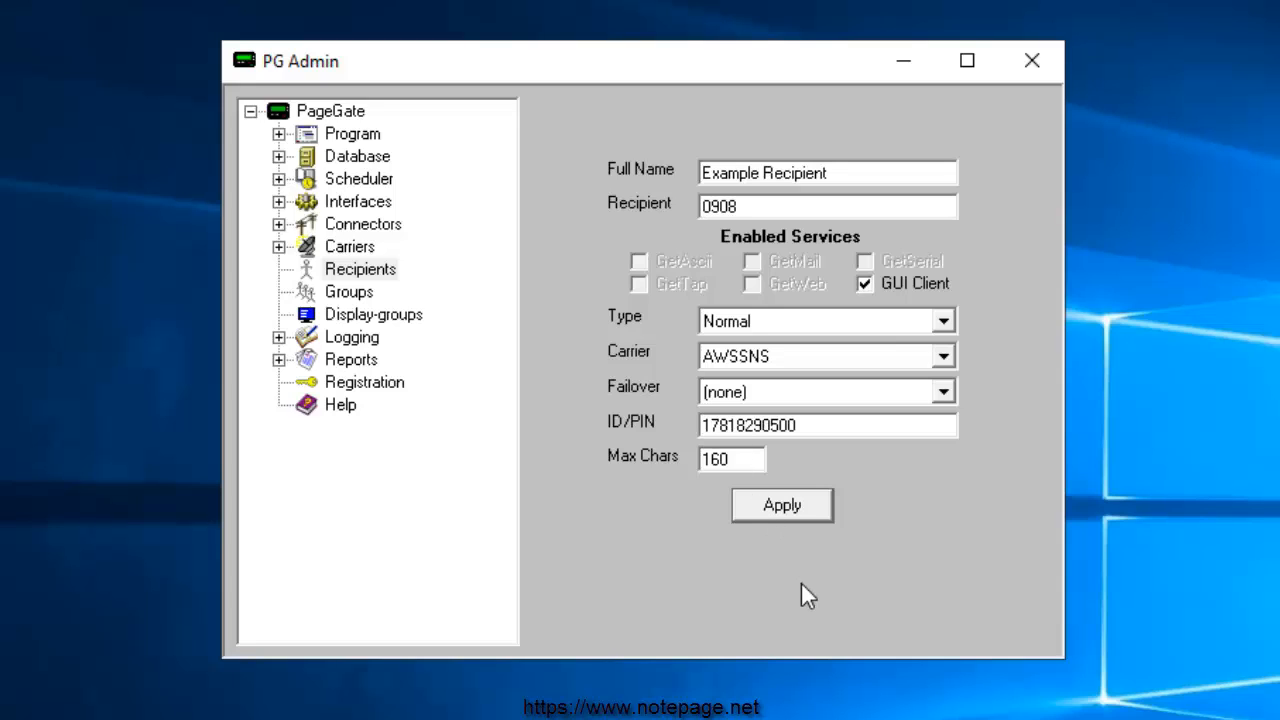
Set Max Chars to 480 and save recipient 0908
drag(691, 459, 619, 459)
text(480)
click(810, 510)
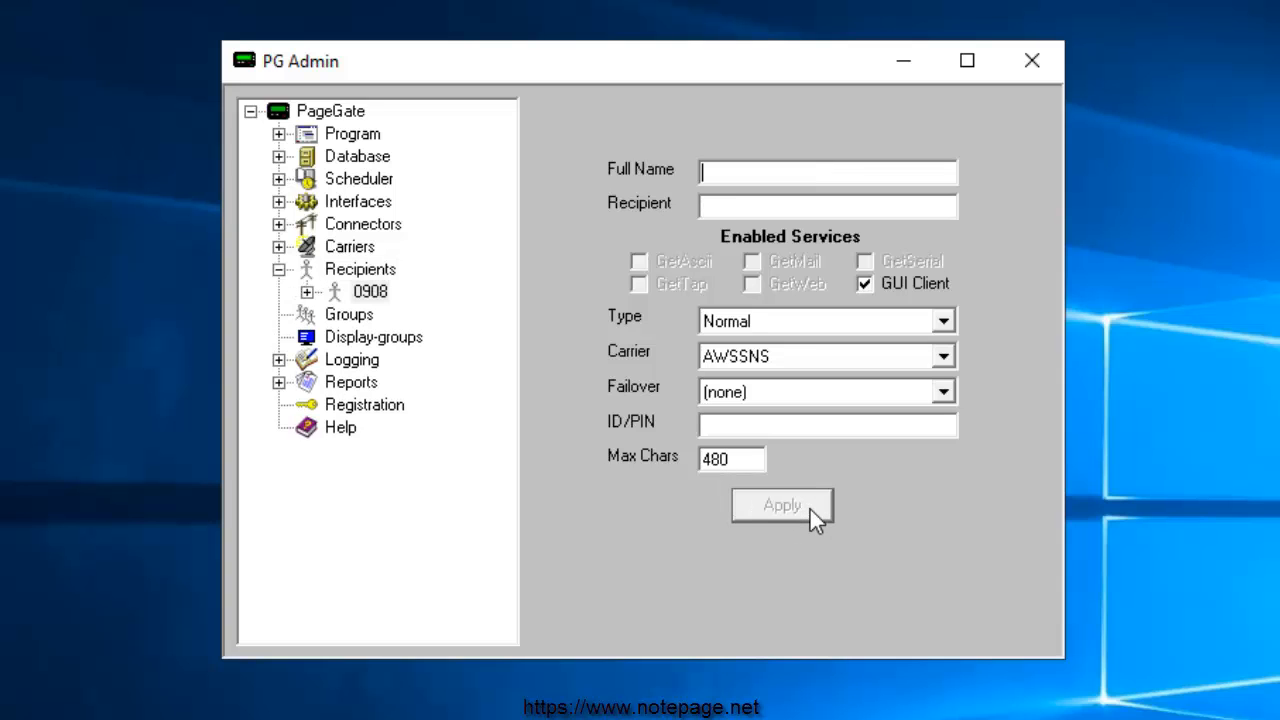